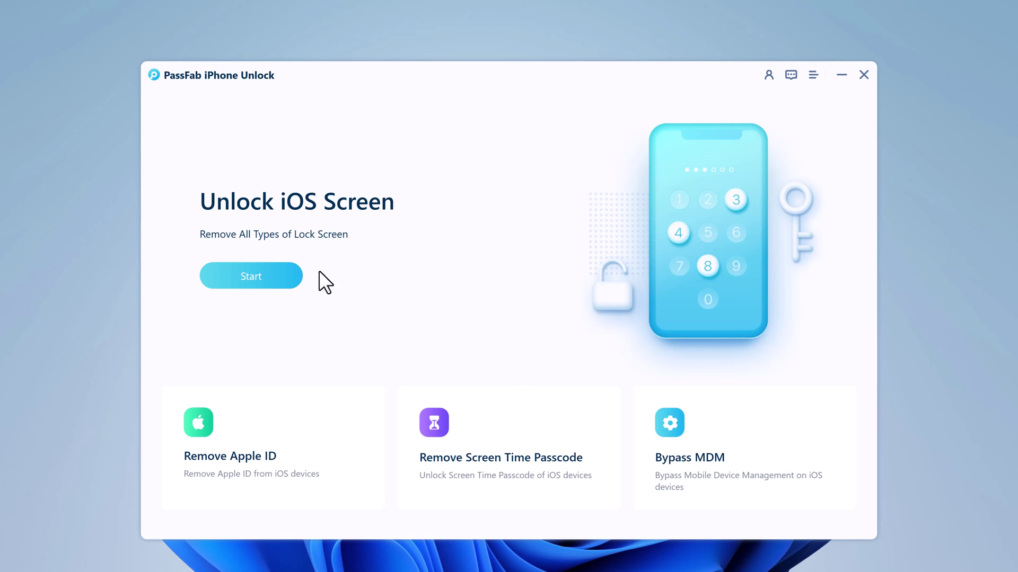
Start the Unlock iOS Screen option to reach Remove Screen Lock for the iPhone 8.
click(276, 278)
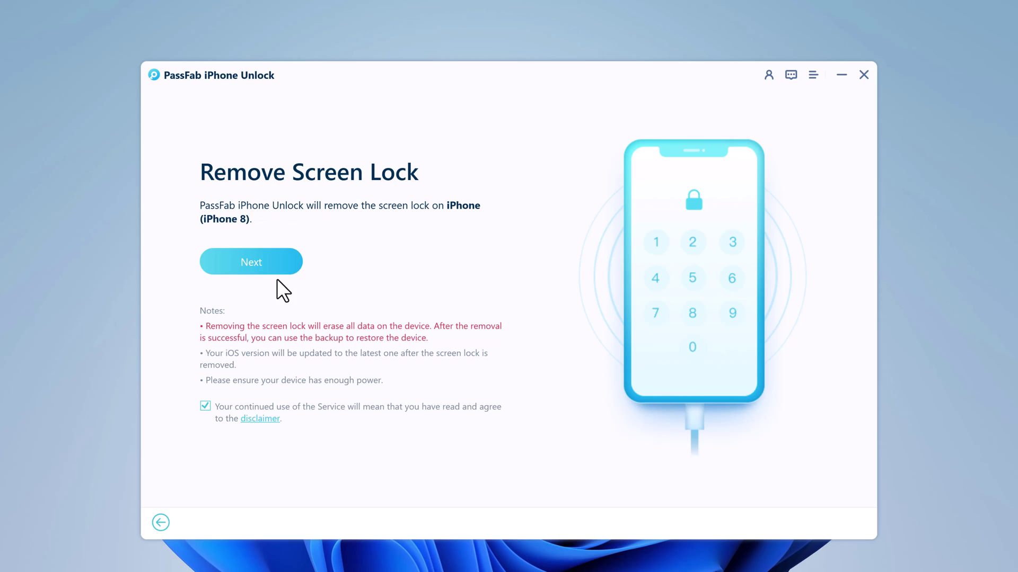
Download the iOS 16.4 firmware for the iPhone 8 to the default path.
click(279, 261)
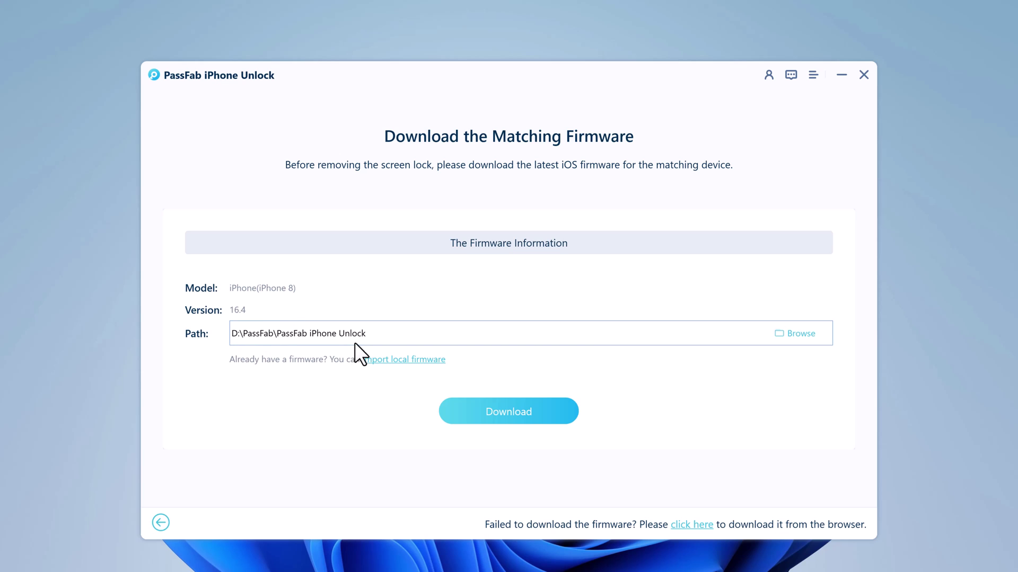
click(517, 415)
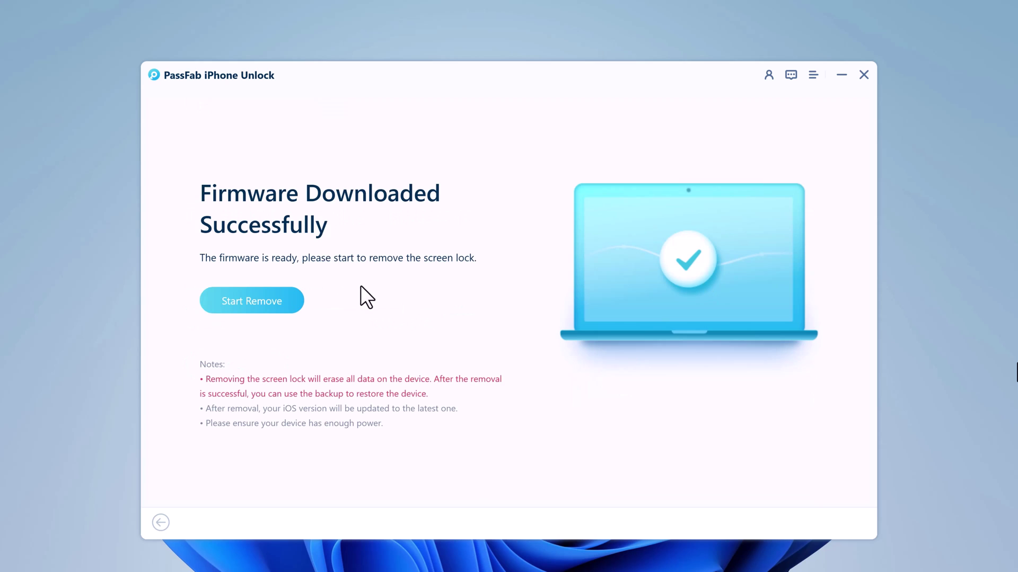
Start removing the iPhone 8 screen lock with the downloaded firmware.
click(290, 301)
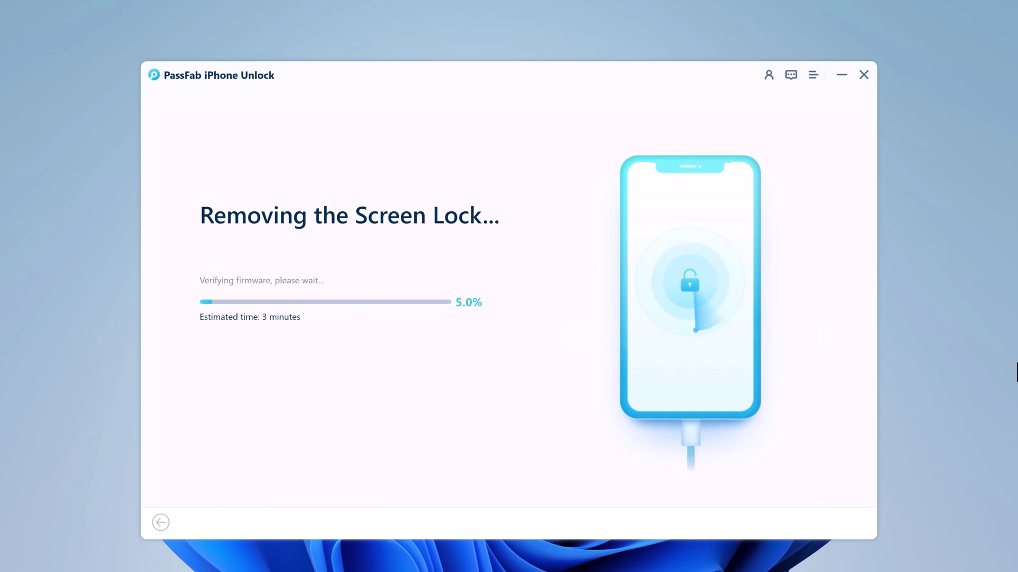